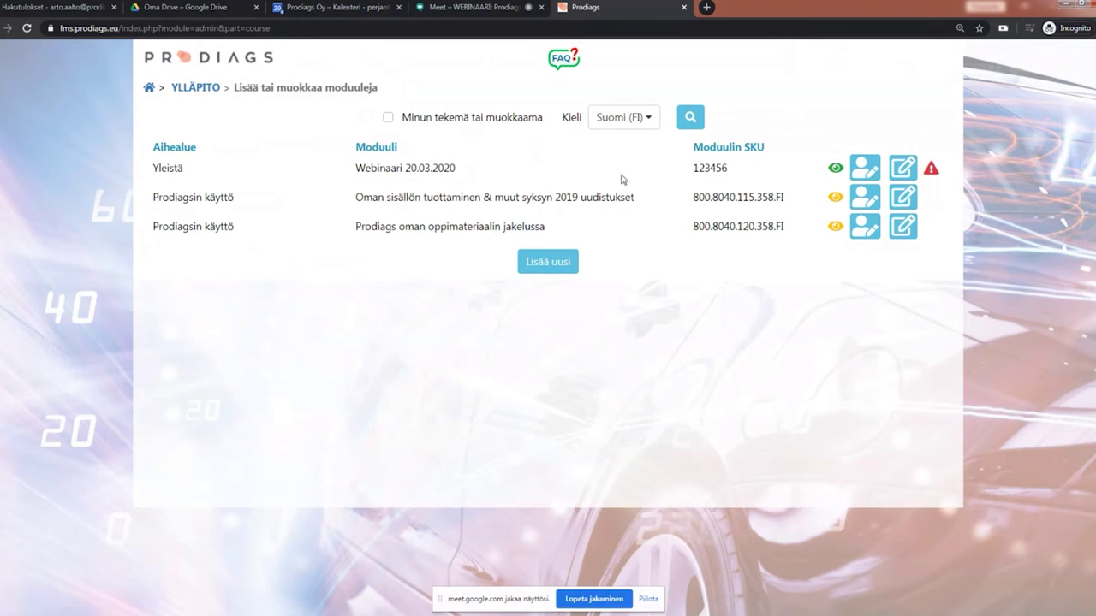
# Open the module Webinaari 20.03.2020 for editing and add a new PDF näköiskirja section under Opiskelu
pyautogui.click(904, 169)
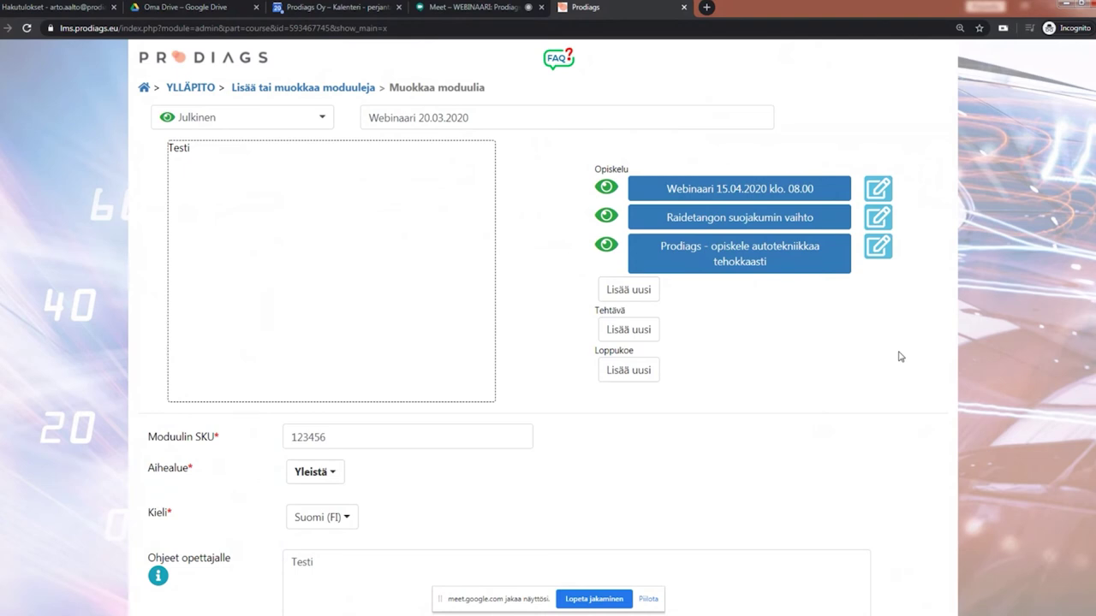
pyautogui.click(626, 292)
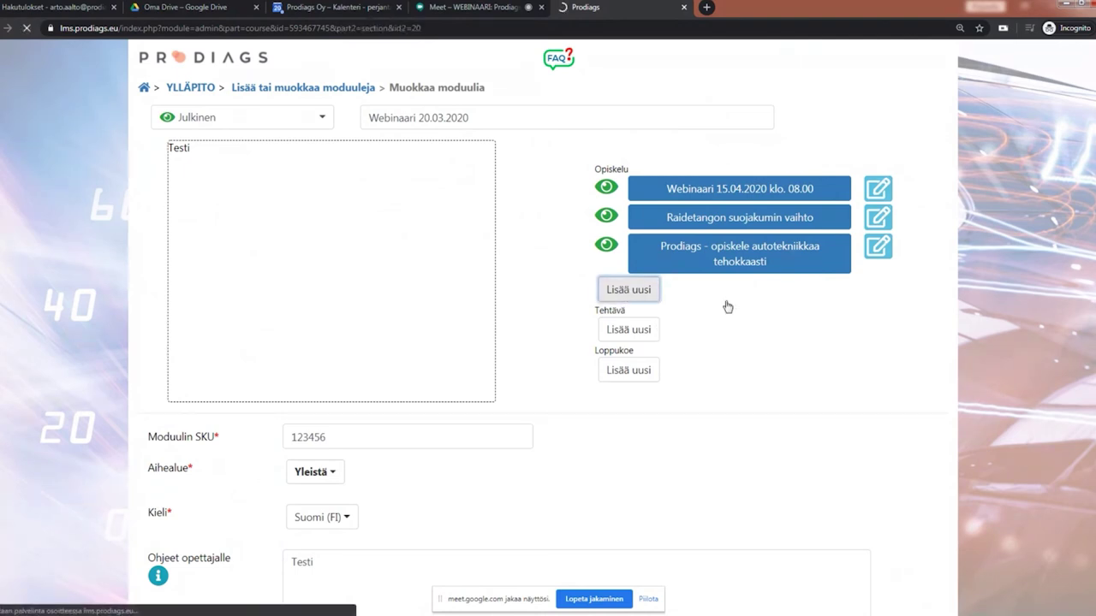
pyautogui.click(575, 247)
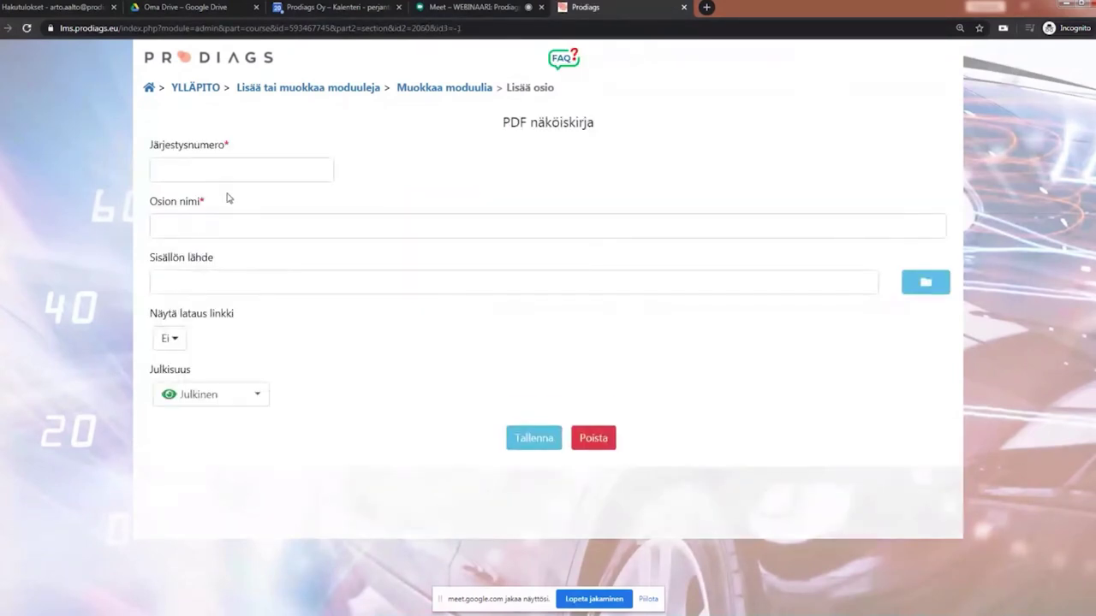
# Give the new section order number 4 and the name "Demo näköiskirja"
pyautogui.click(229, 172)
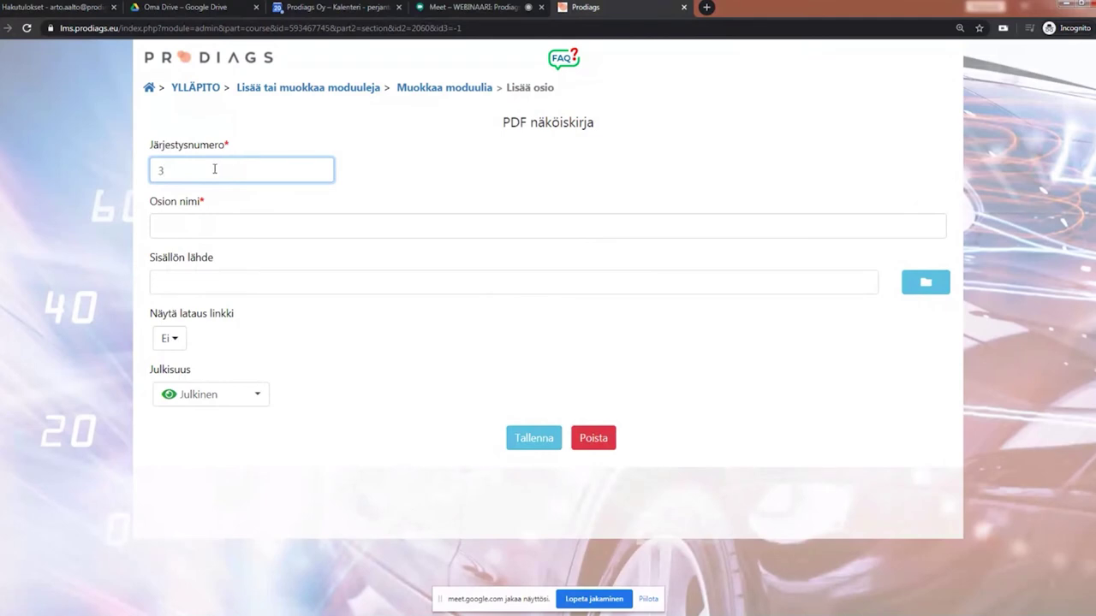
pyautogui.write('4')
pyautogui.click(186, 228)
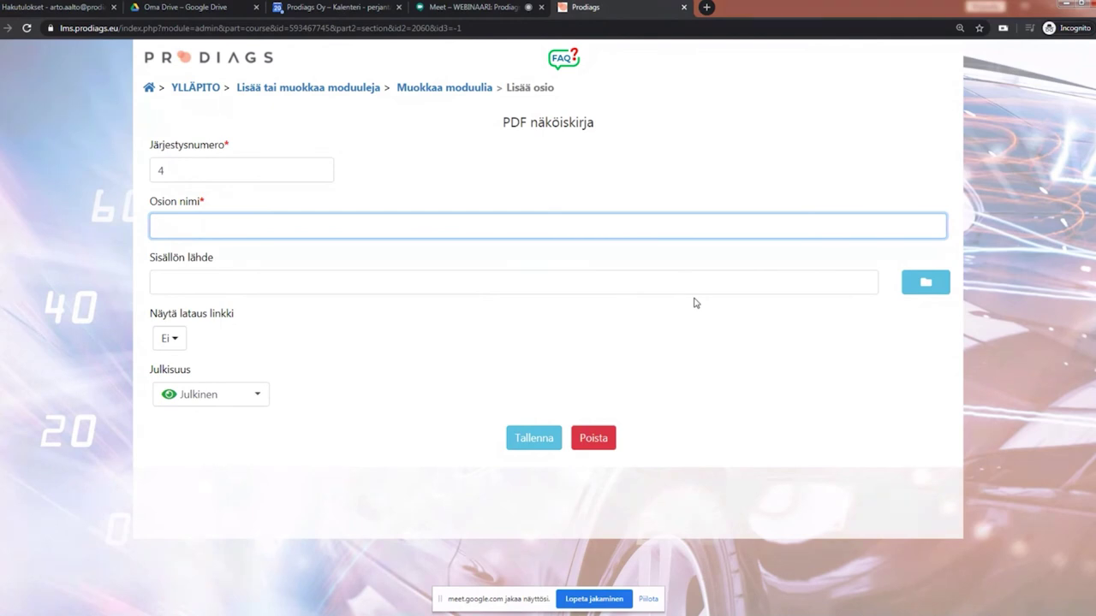
pyautogui.write('Demo näköiskirja')
# Upload Demo.compressed.pdf from the desktop folder Webinaari demo to the file manager for the section's content source
pyautogui.click(925, 286)
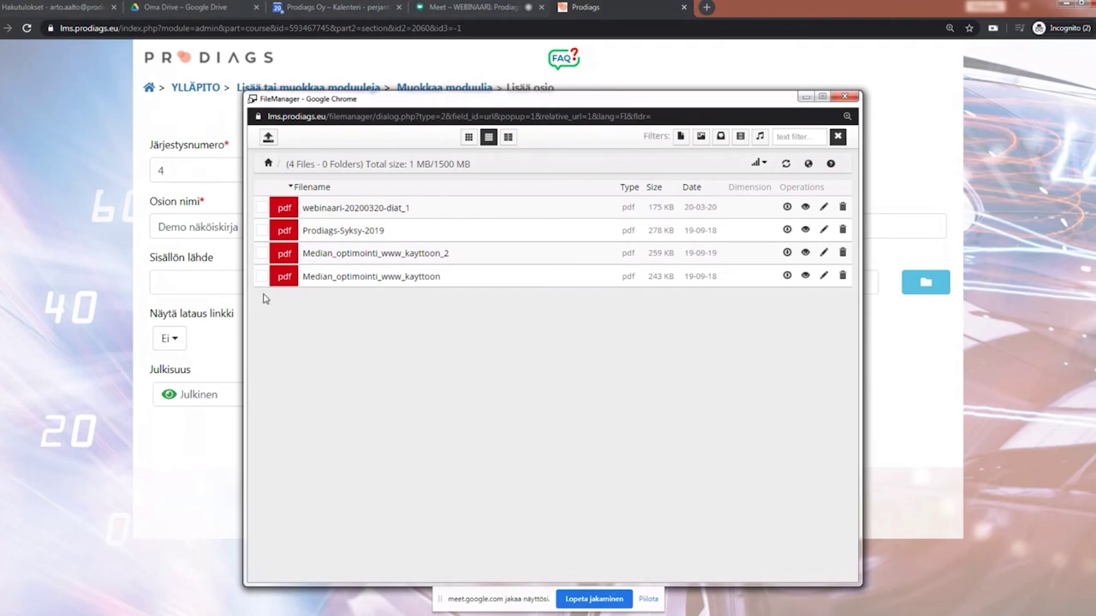
pyautogui.click(267, 138)
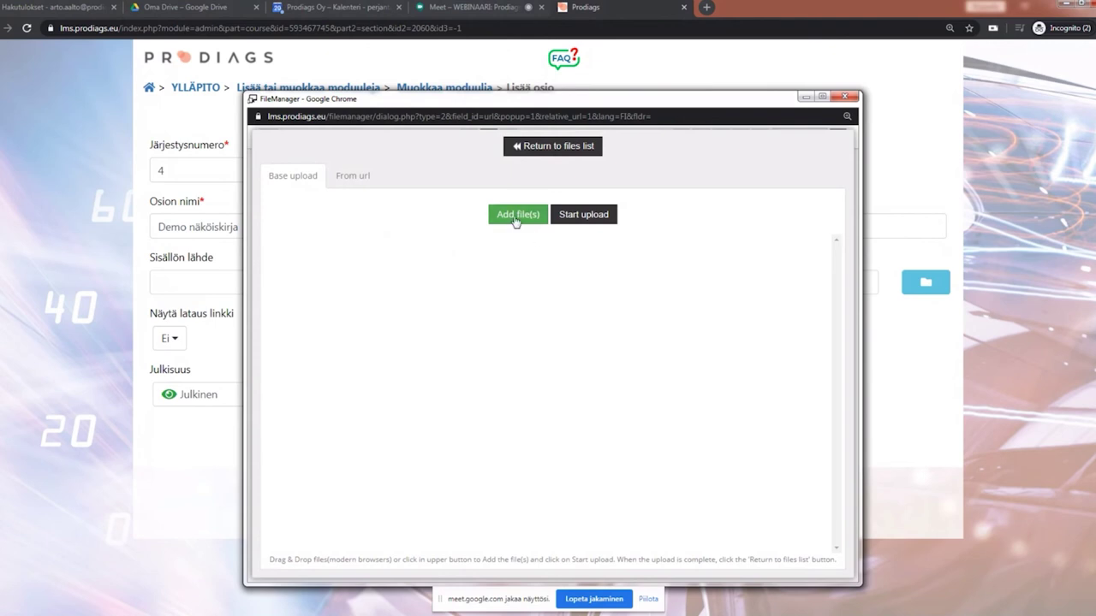
pyautogui.click(517, 219)
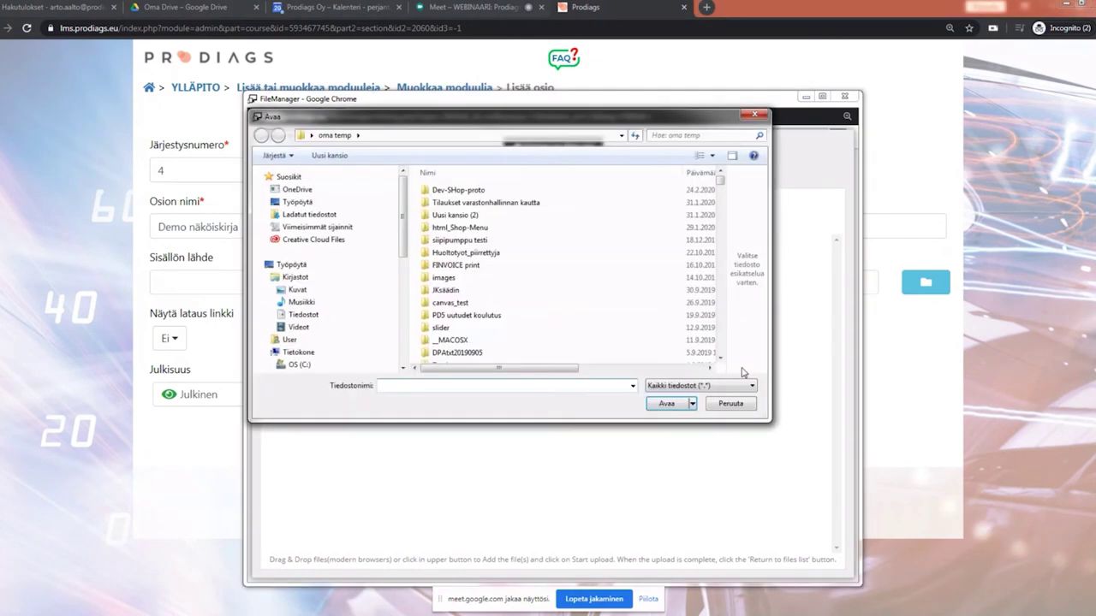
pyautogui.click(299, 203)
pyautogui.click(449, 253)
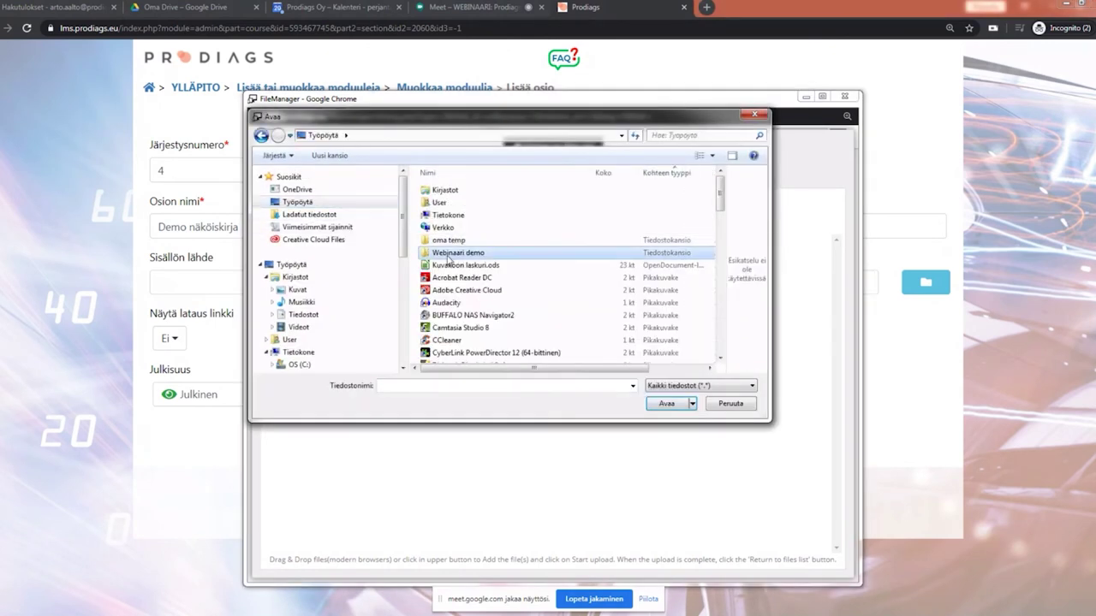
pyautogui.doubleClick(443, 253)
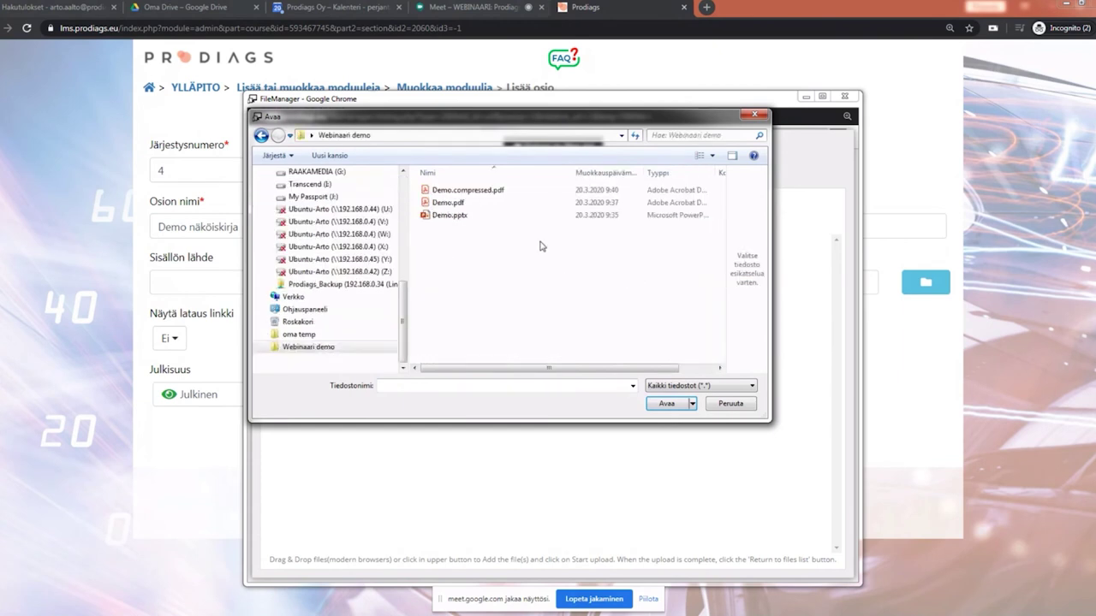
pyautogui.click(468, 192)
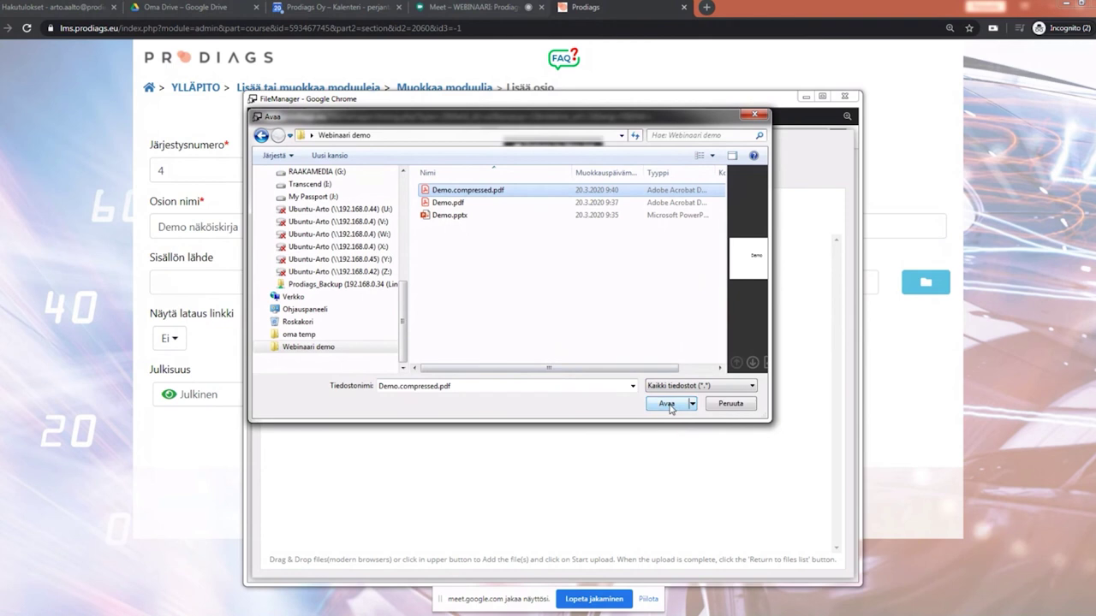
pyautogui.click(667, 404)
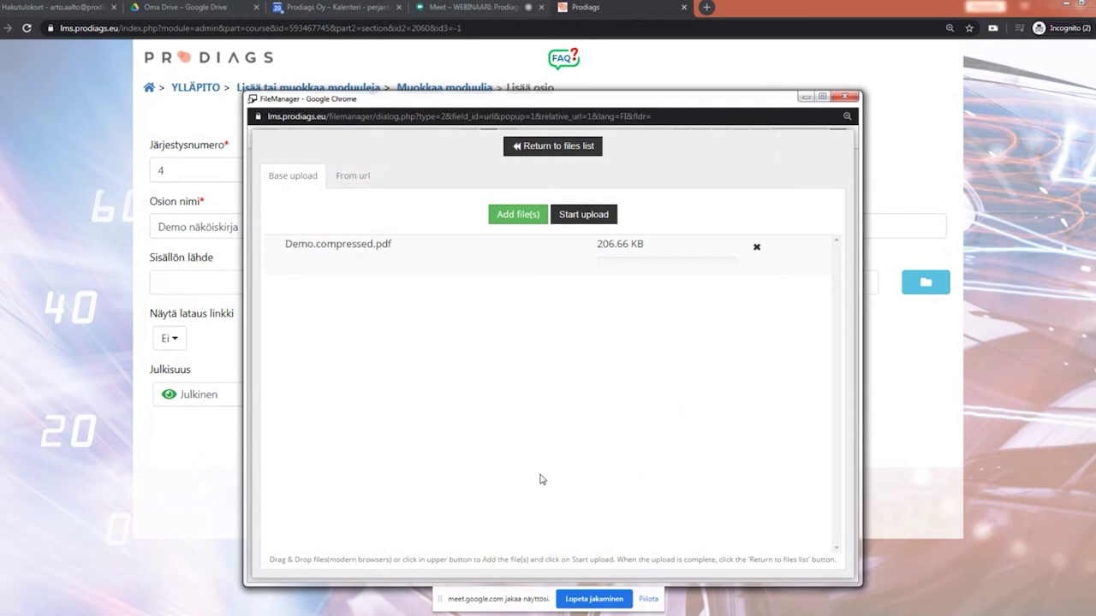
pyautogui.click(592, 215)
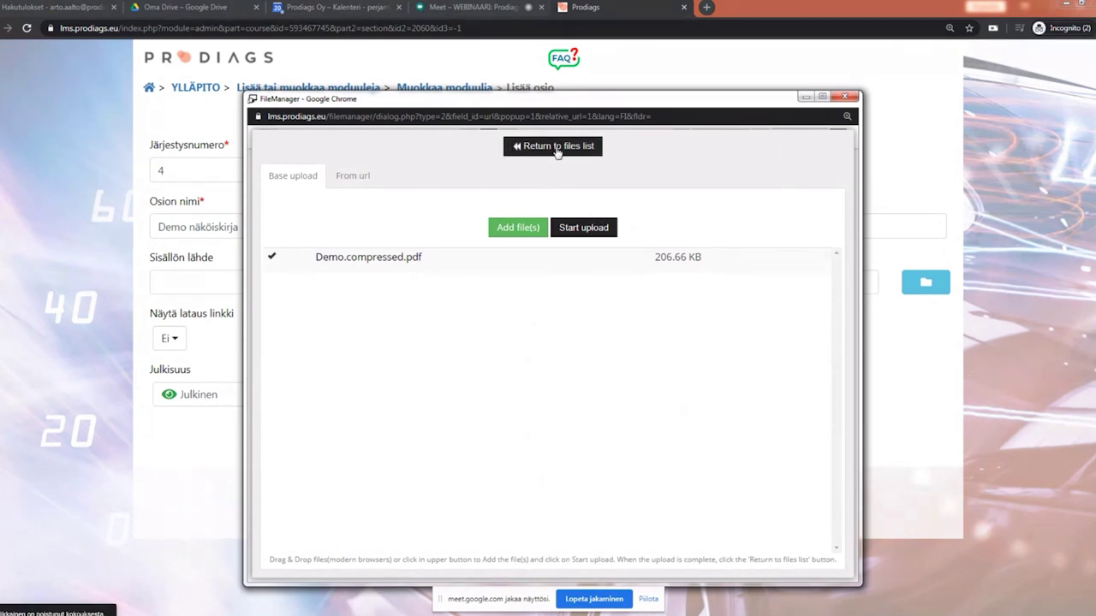
# Choose the uploaded Demo.compressed file from the files list as the section's content source
pyautogui.click(550, 147)
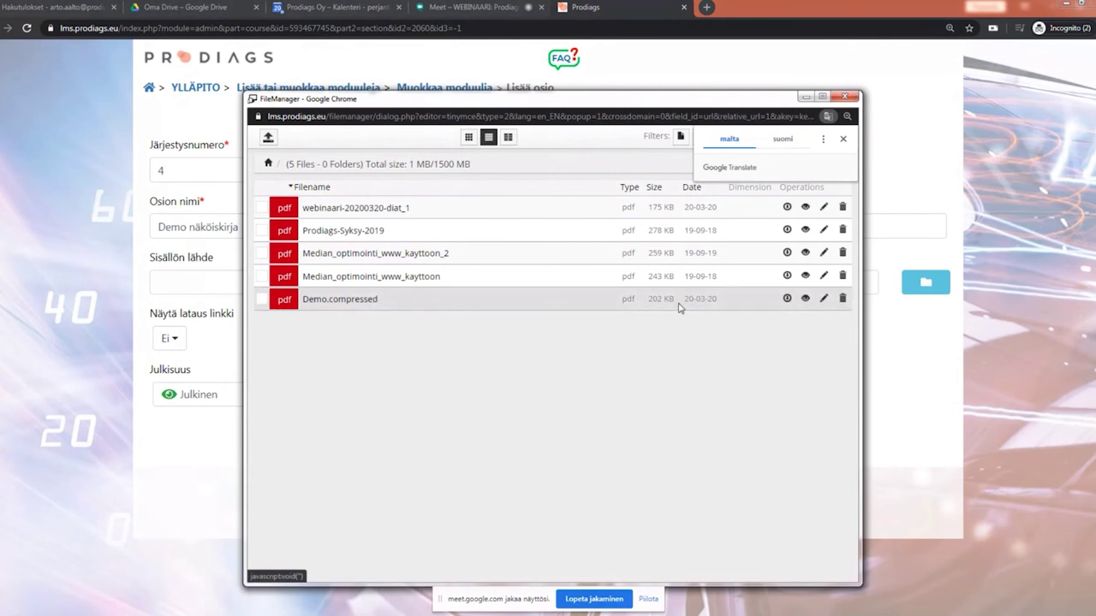
pyautogui.click(261, 299)
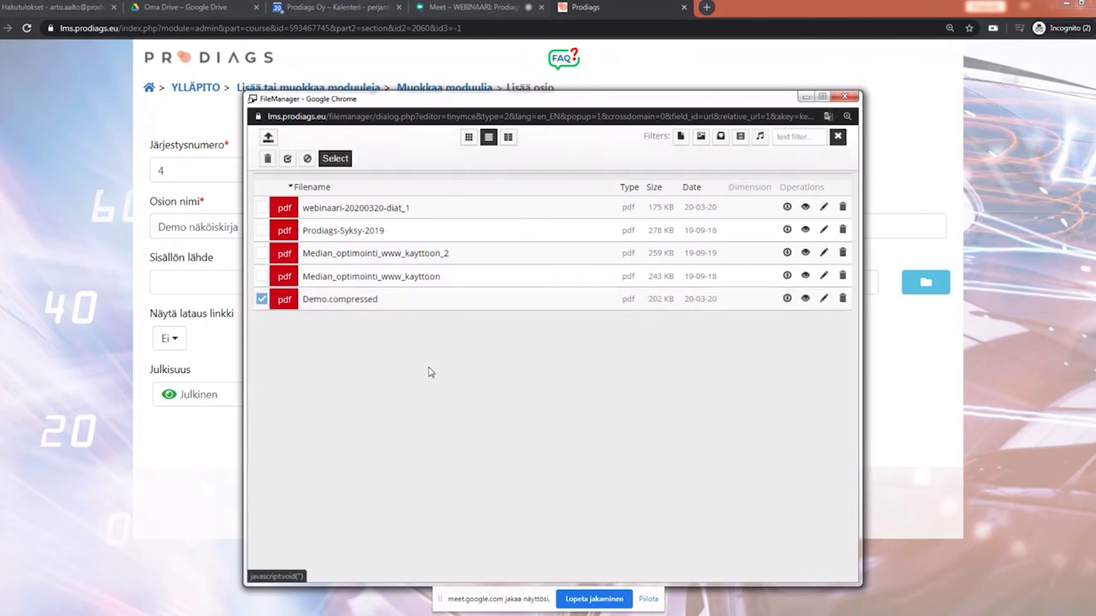
pyautogui.click(335, 160)
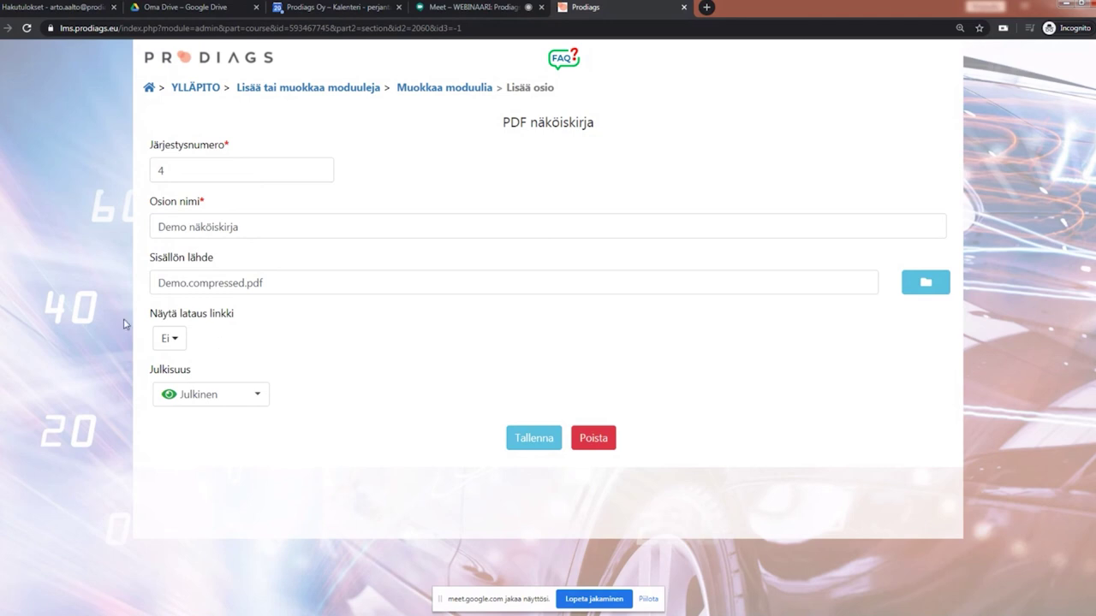
# Set the section's visibility to Piilotettu and save the section
pyautogui.click(255, 396)
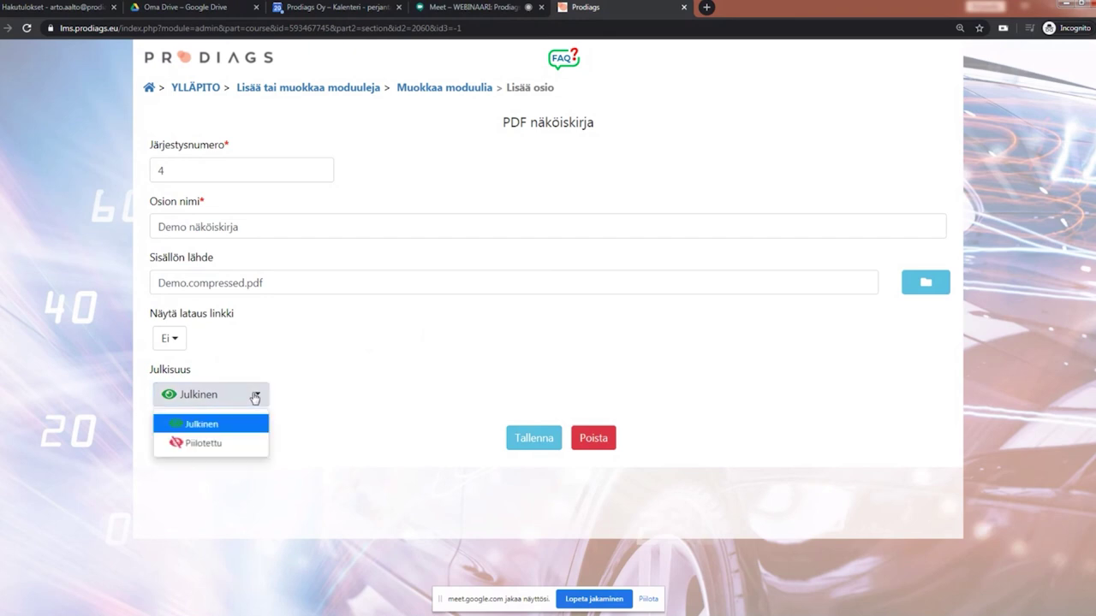
pyautogui.click(321, 371)
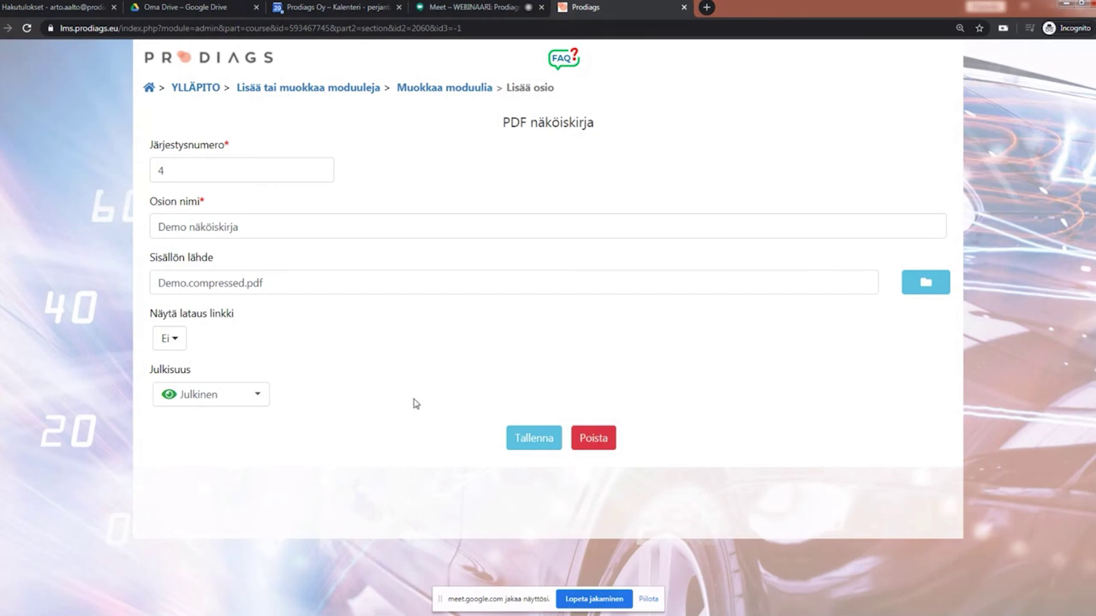
pyautogui.click(248, 401)
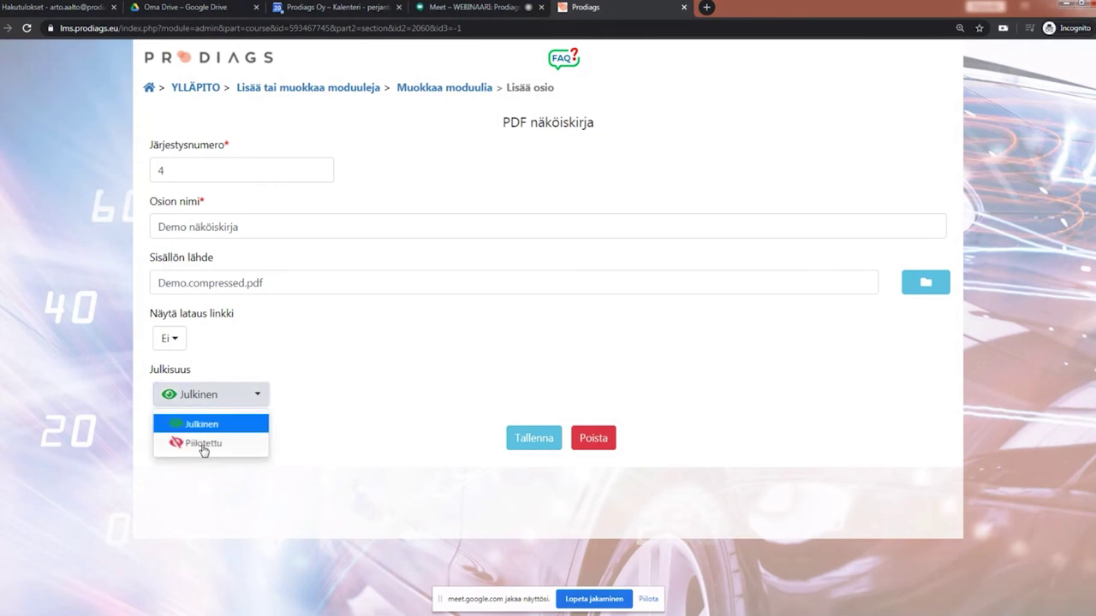
pyautogui.click(204, 446)
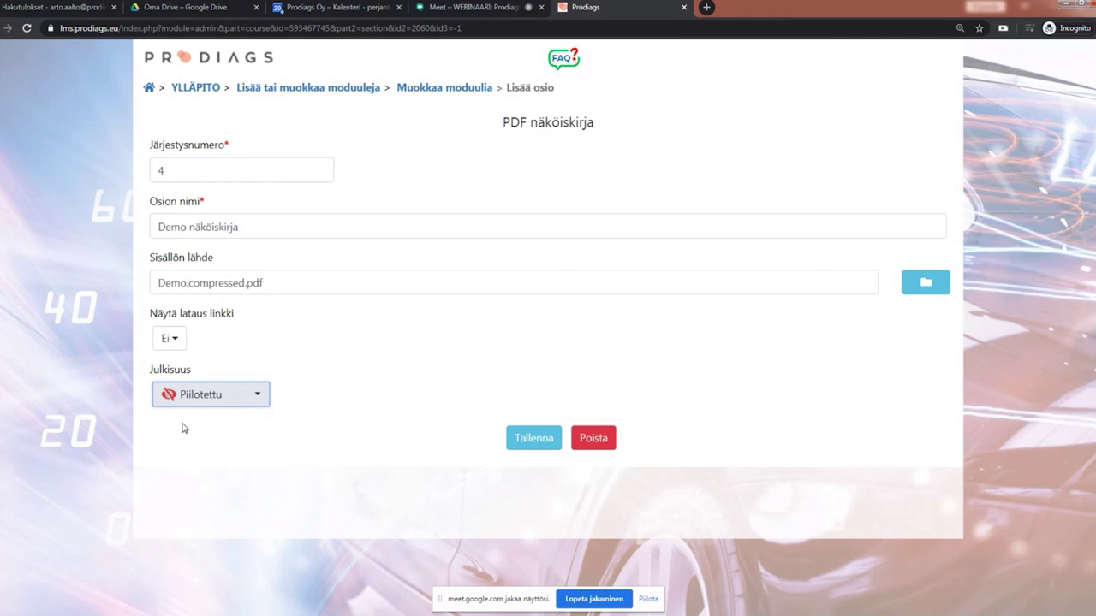
pyautogui.click(549, 447)
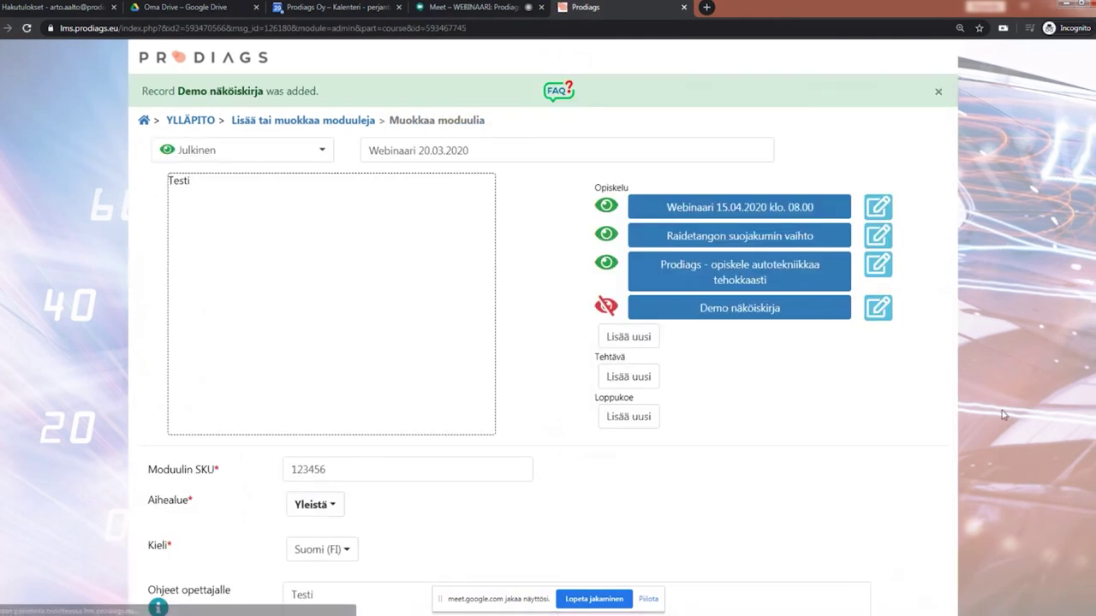
# Preview the Demo näköiskirja section in single page mode and turn to page 2
pyautogui.click(727, 314)
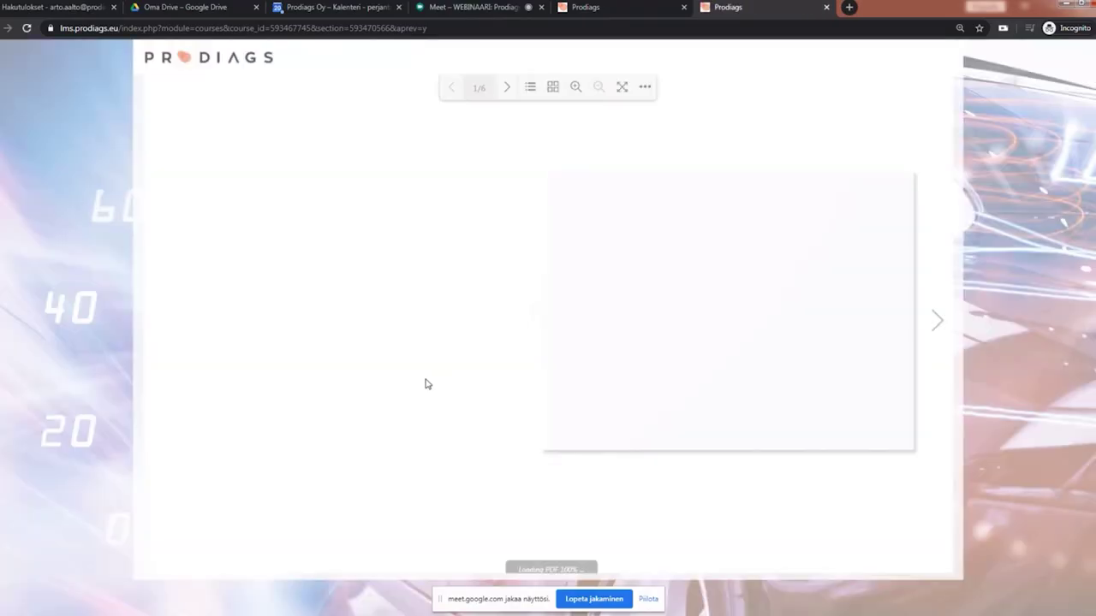
pyautogui.click(655, 86)
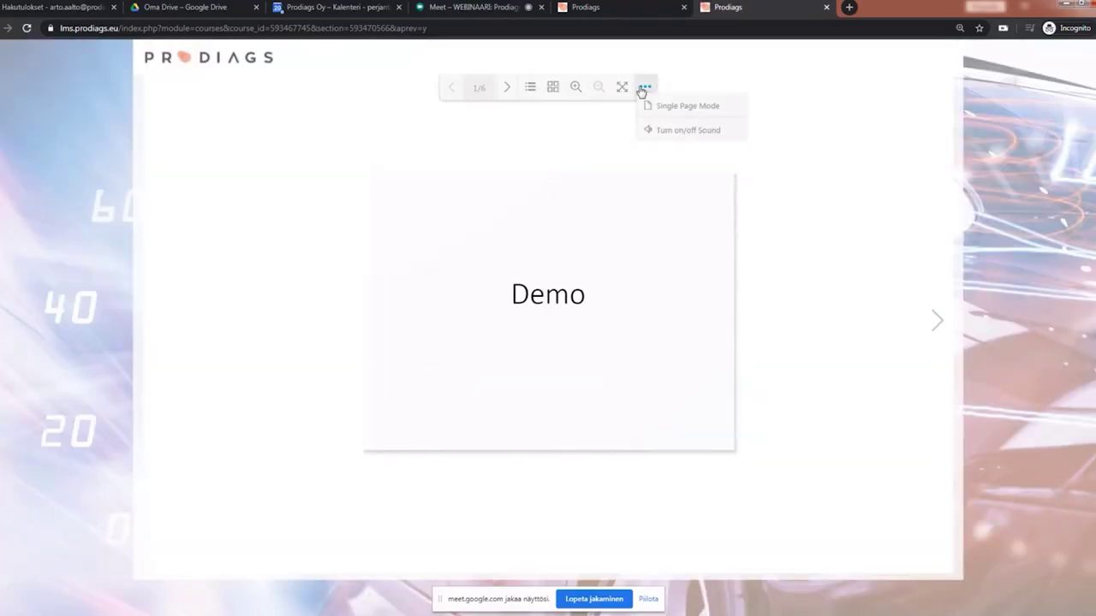
pyautogui.click(645, 110)
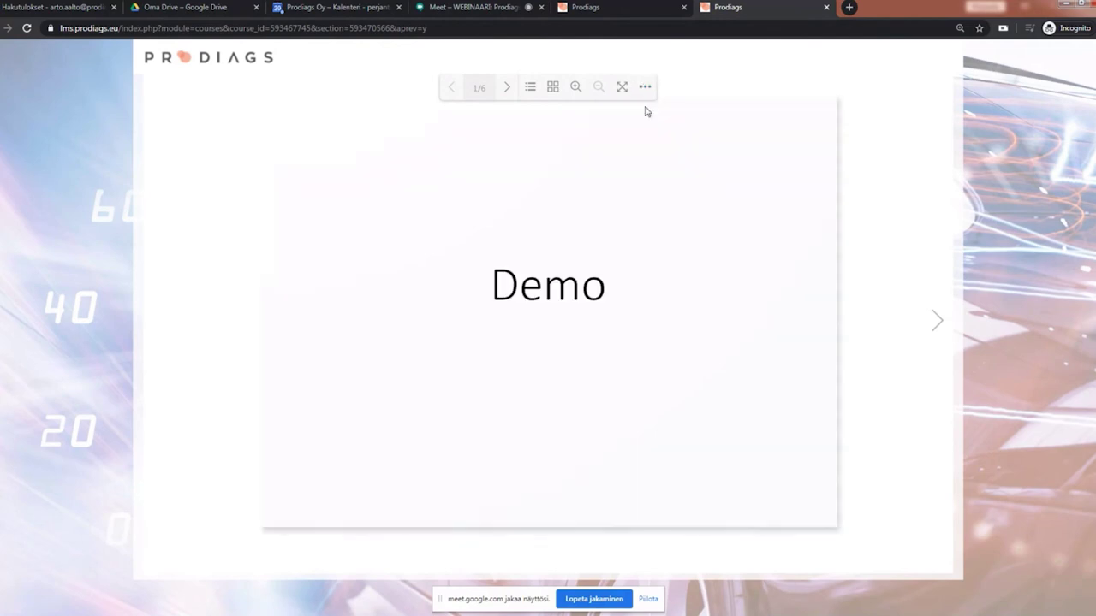
pyautogui.click(937, 320)
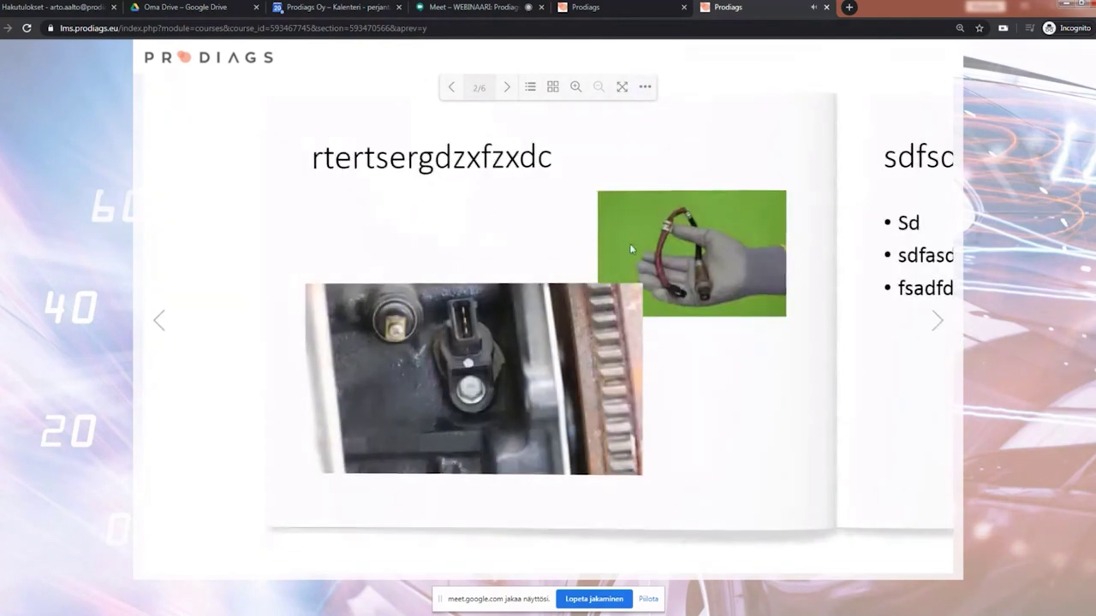
# Check page 2 of the flipbook in full screen and at a magnified zoom, returning to the normal view
pyautogui.click(622, 86)
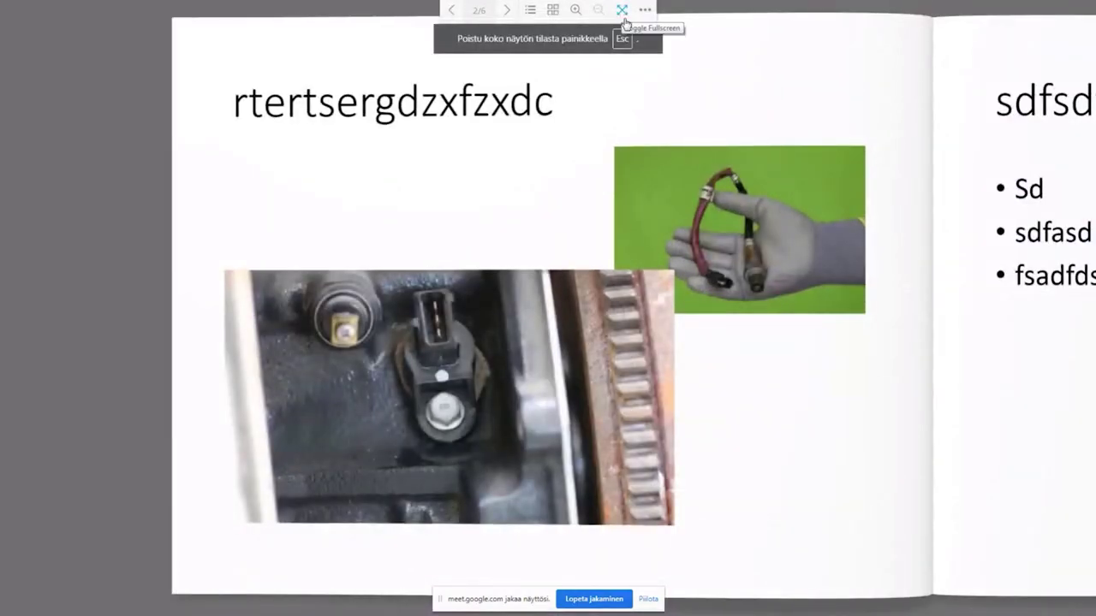
pyautogui.click(621, 10)
pyautogui.click(577, 89)
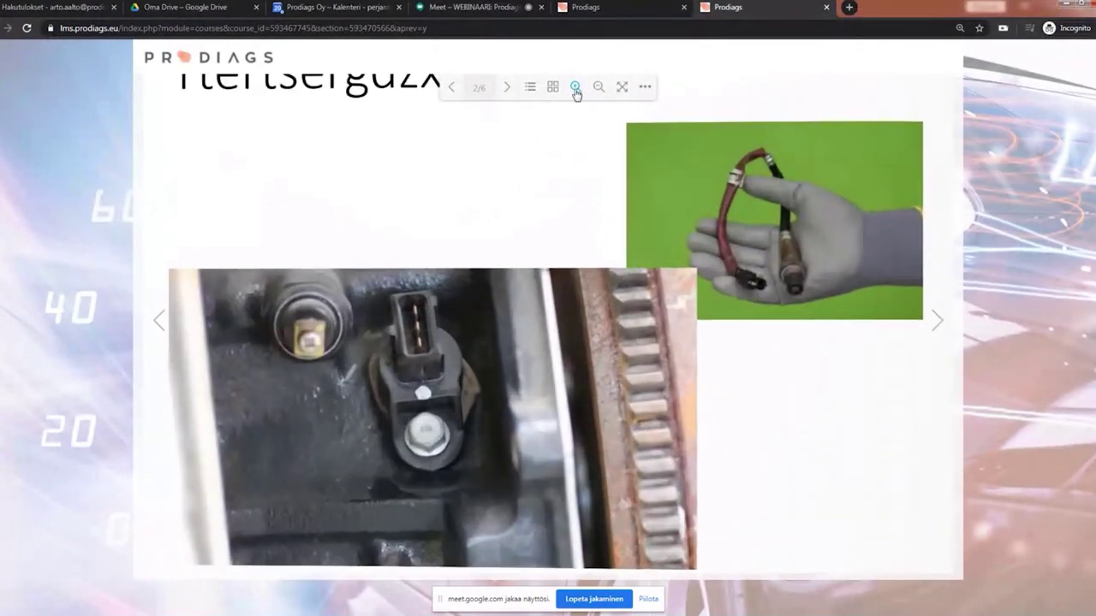
pyautogui.click(575, 88)
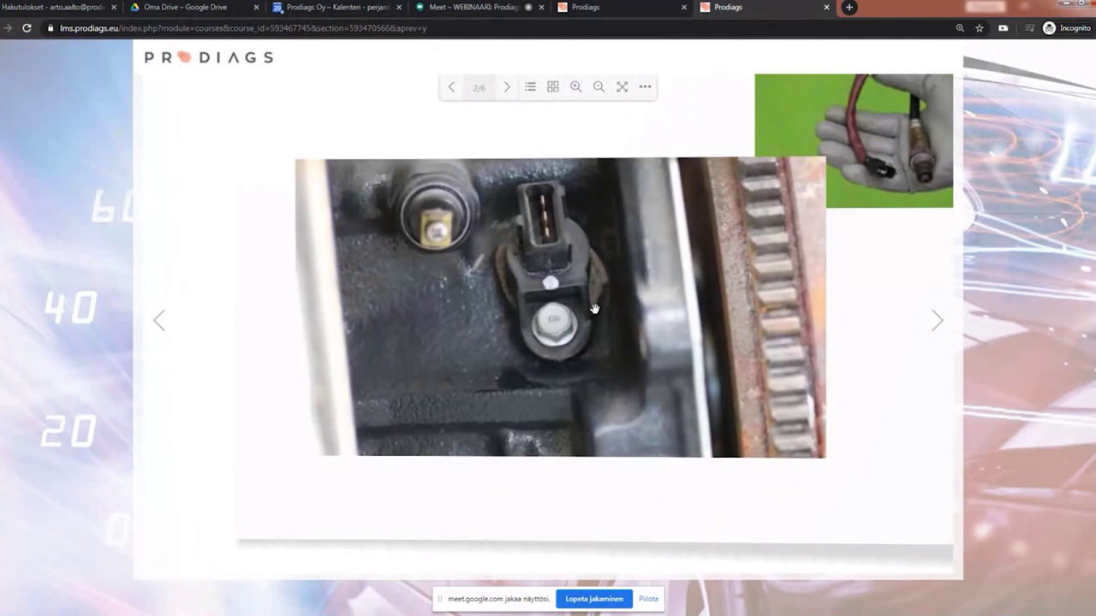
pyautogui.moveTo(636, 306); pyautogui.dragTo(553, 337)
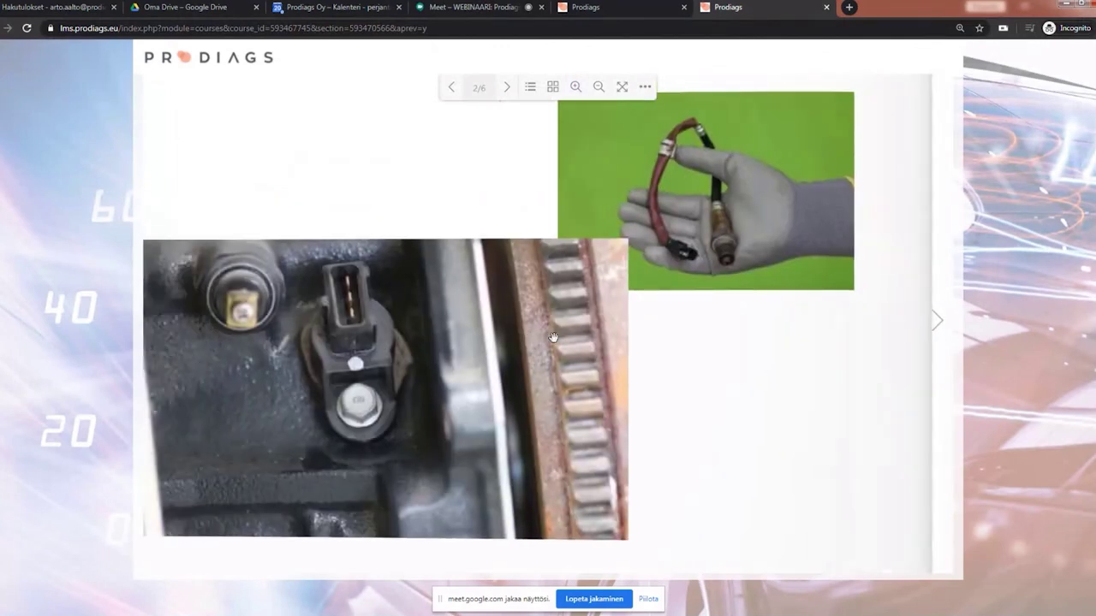
pyautogui.click(600, 88)
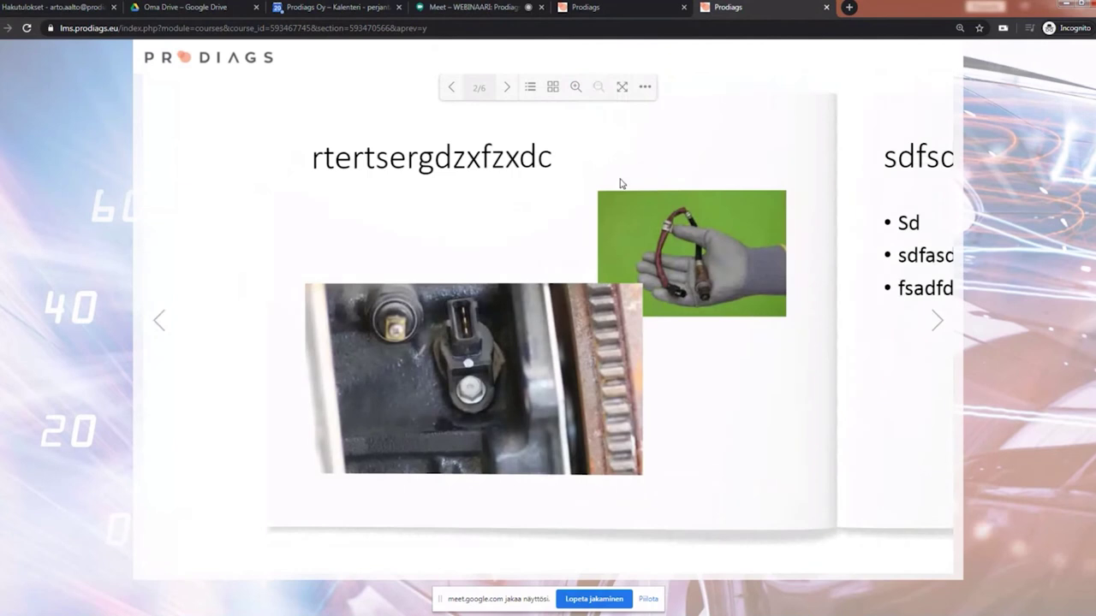
# View page 4 of the flipbook using the page thumbnails and close the preview
pyautogui.click(554, 91)
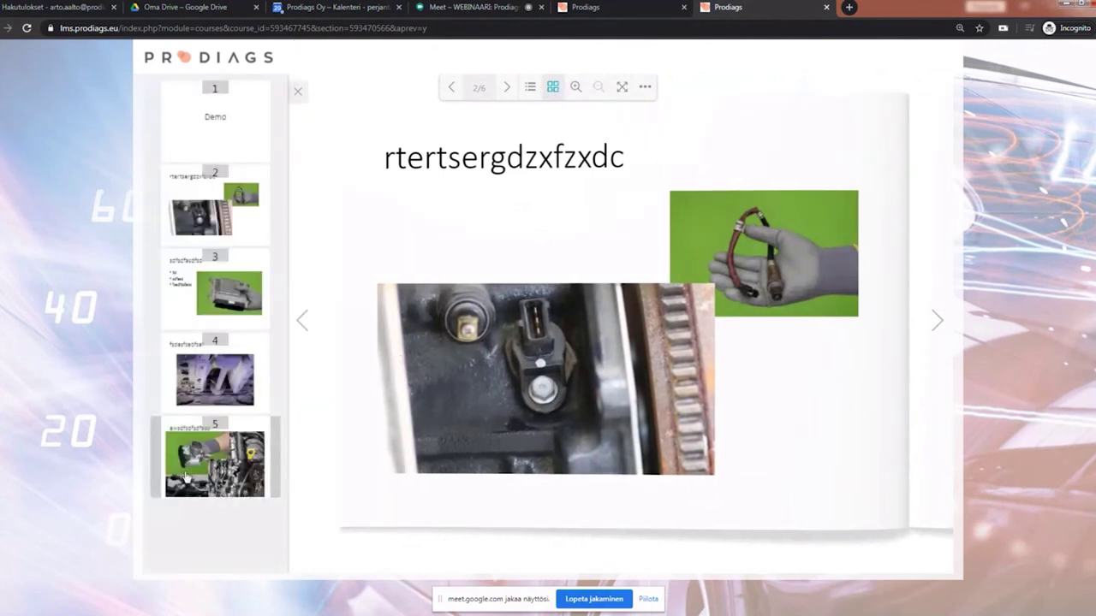
pyautogui.click(214, 383)
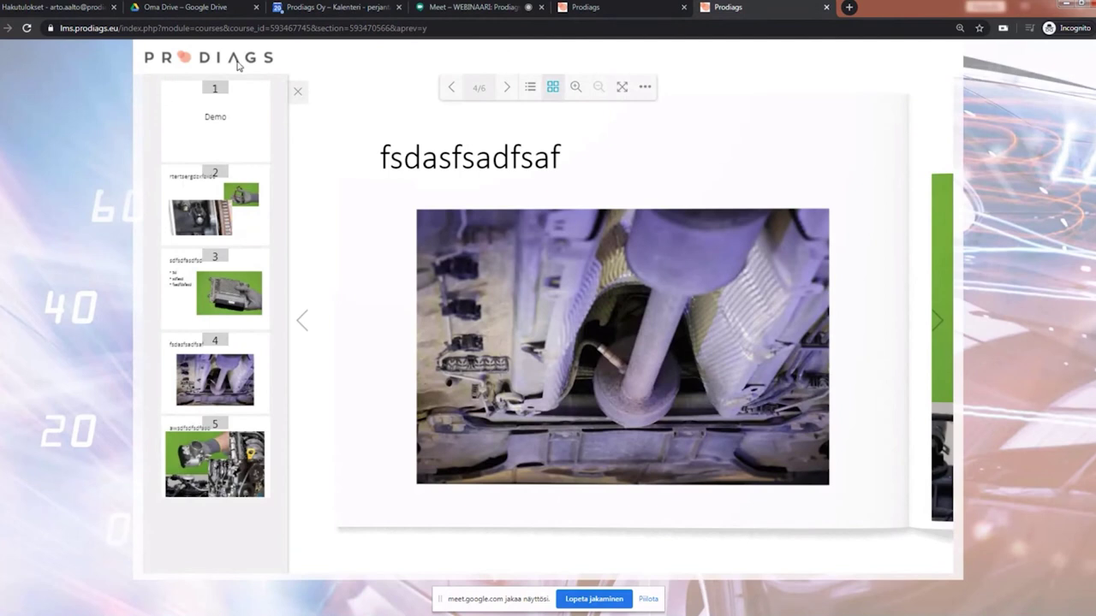
pyautogui.click(826, 7)
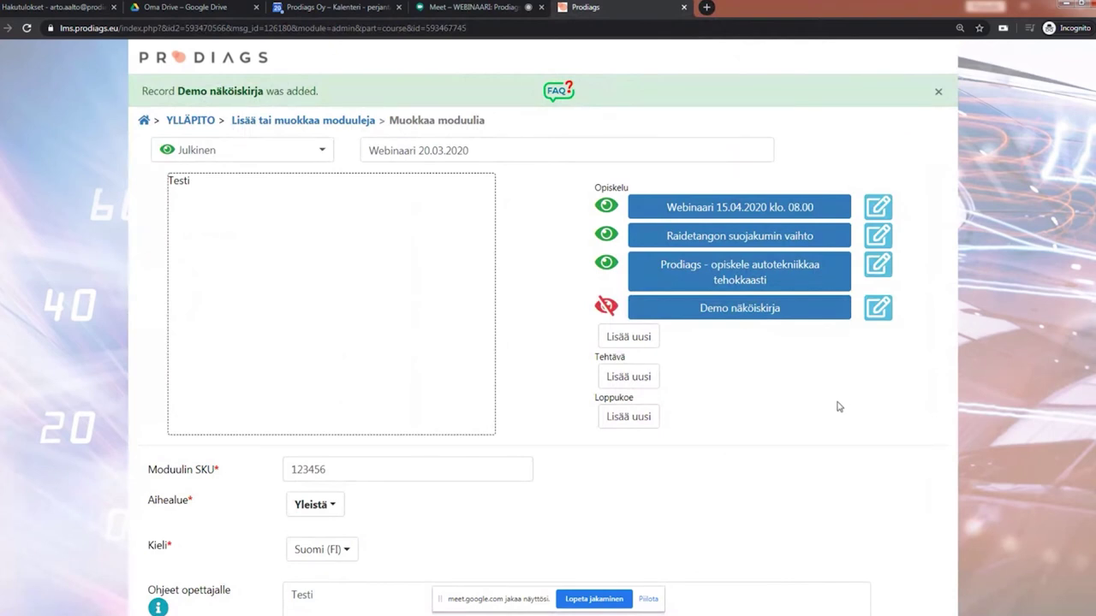
# Reopen the Demo näköiskirja section for editing, set its visibility to Julkinen and save it
pyautogui.click(872, 315)
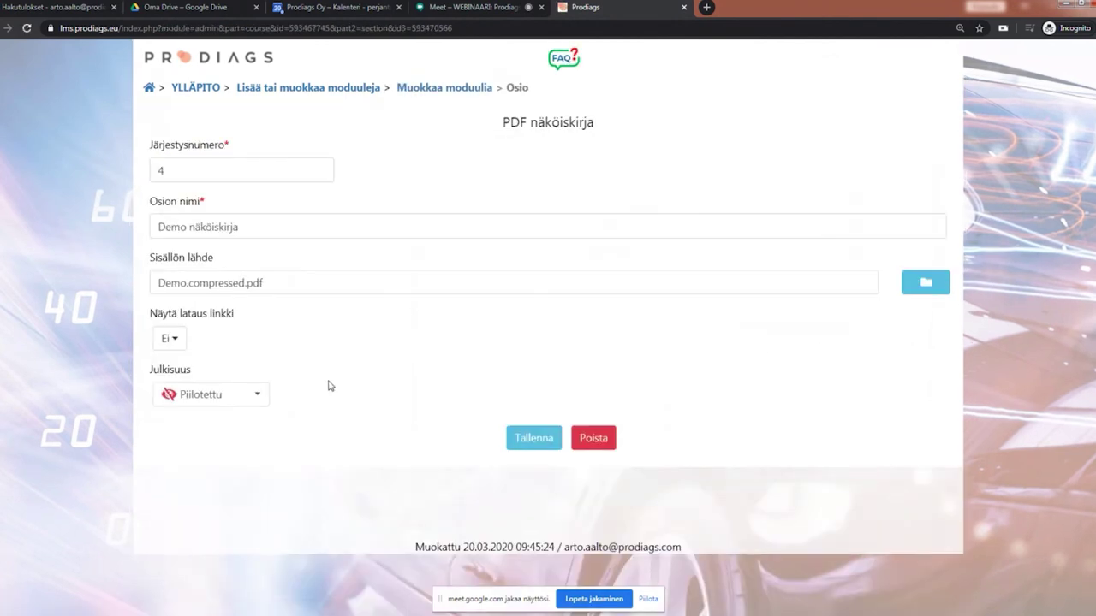
pyautogui.click(257, 396)
pyautogui.click(213, 425)
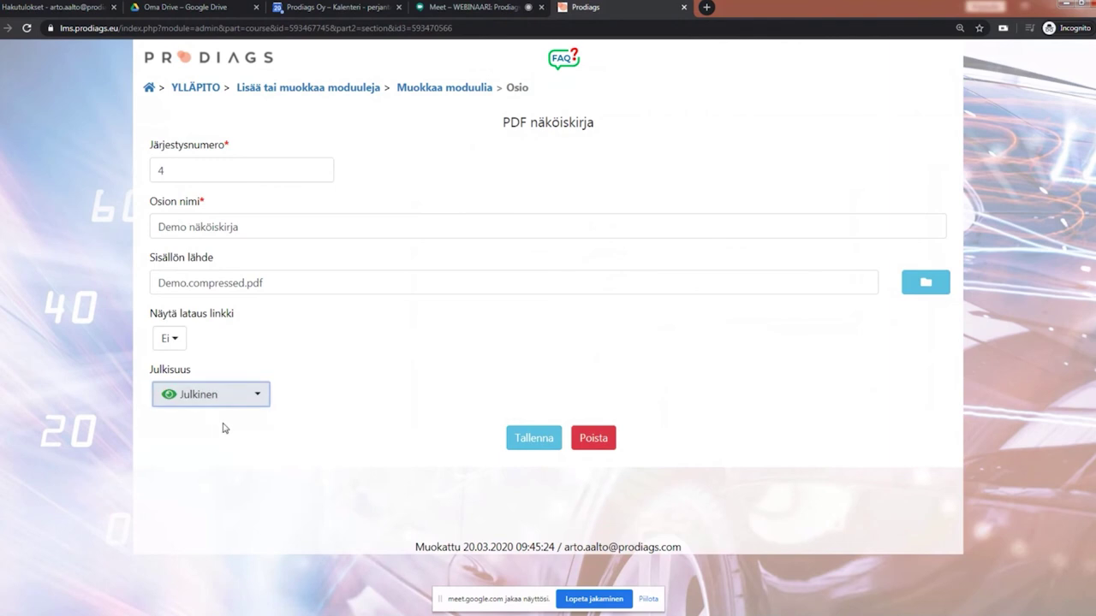
pyautogui.click(531, 440)
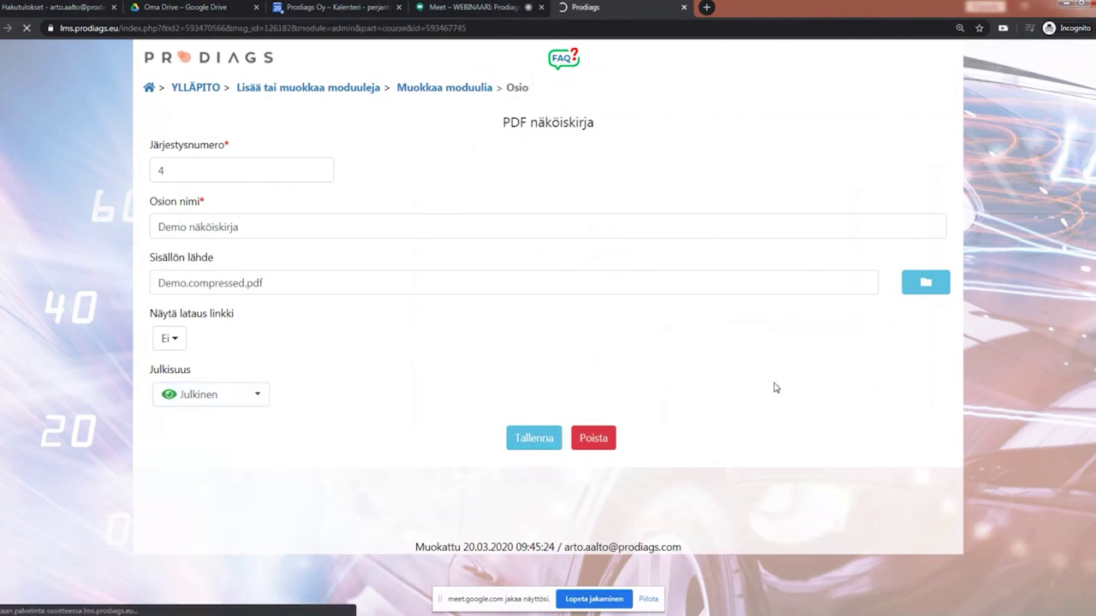